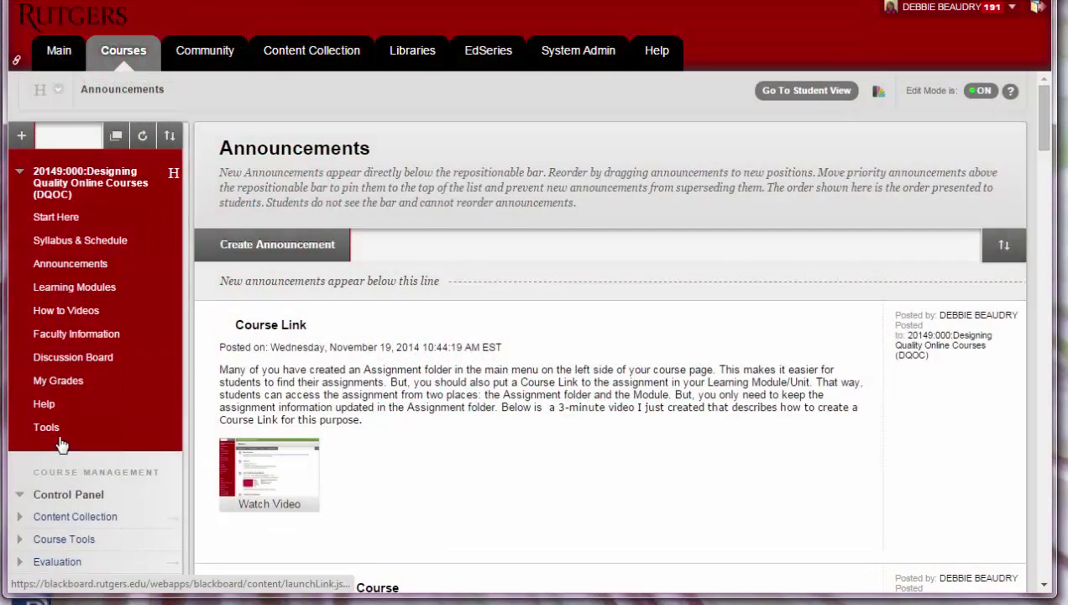
Join the Designing Quality Online Courses (DQOC) room in Blackboard Collaborate and open the downloaded meeting file
left_click(44, 428)
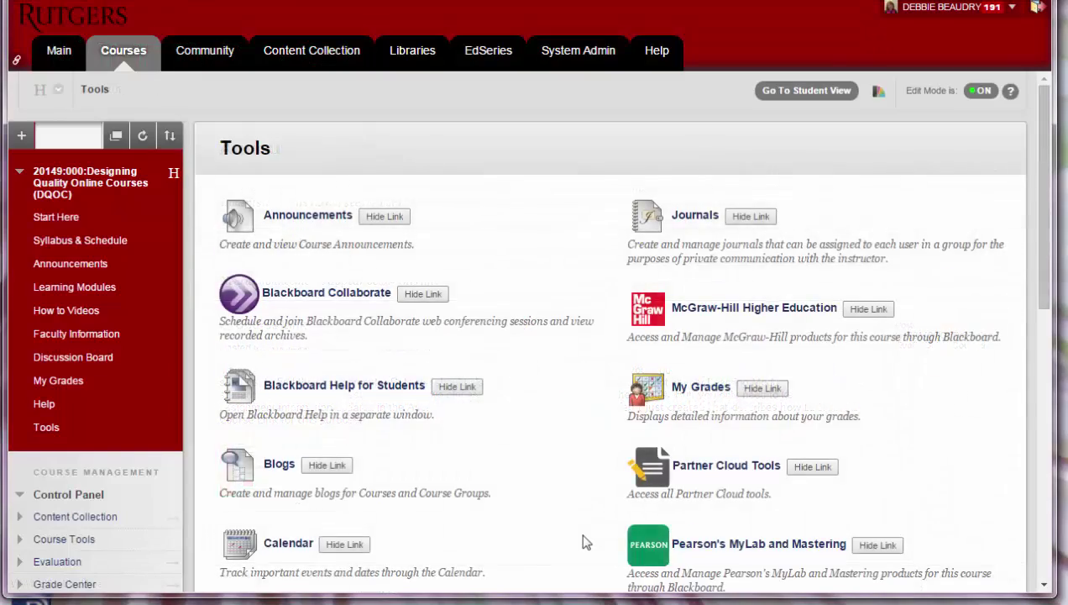
left_click(319, 293)
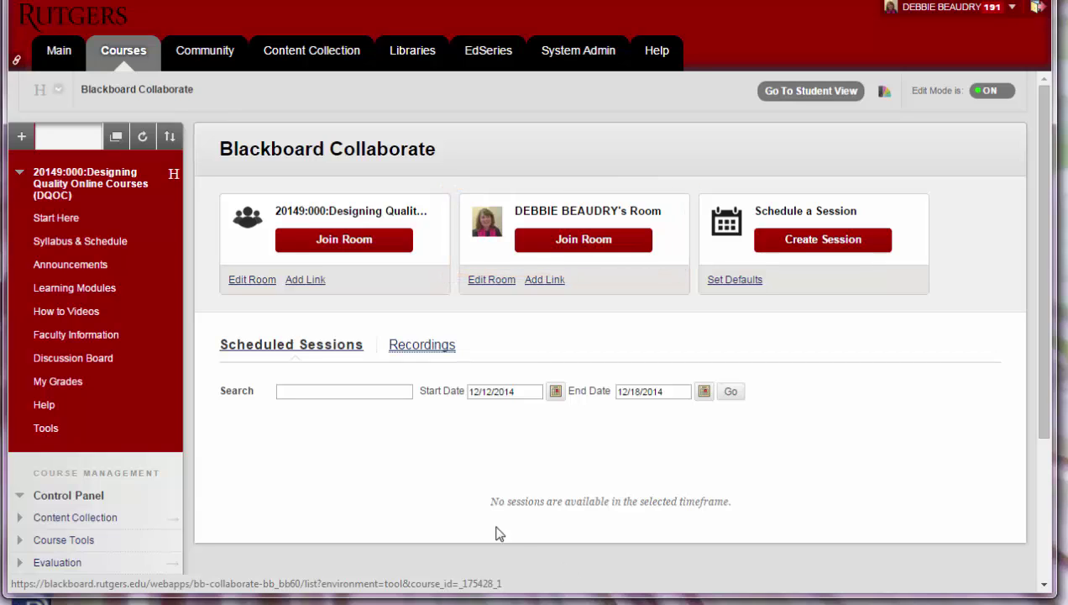
left_click(343, 242)
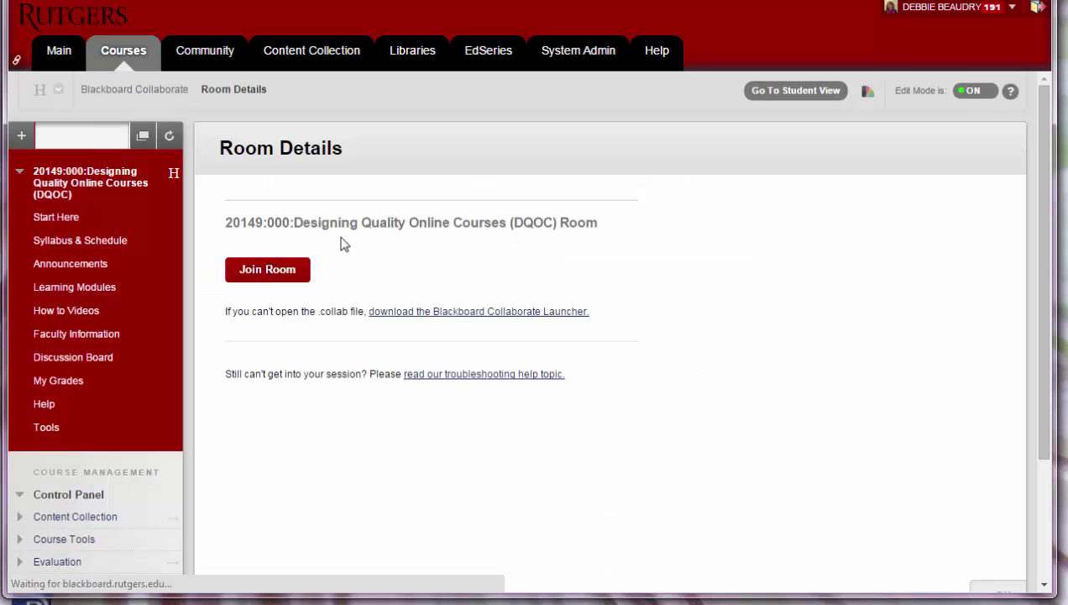
left_click(268, 270)
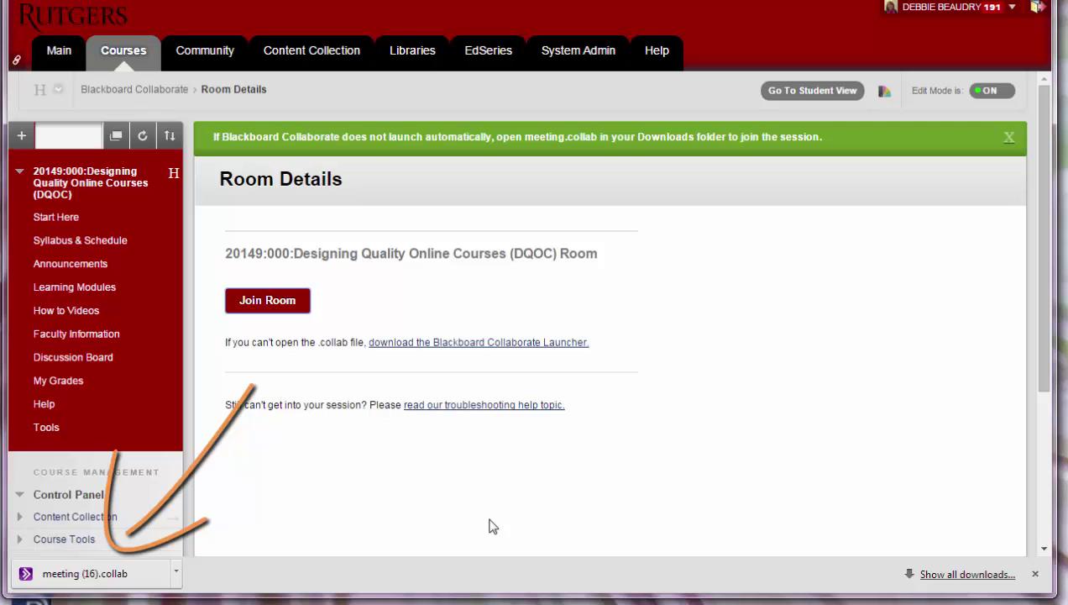
left_click(91, 577)
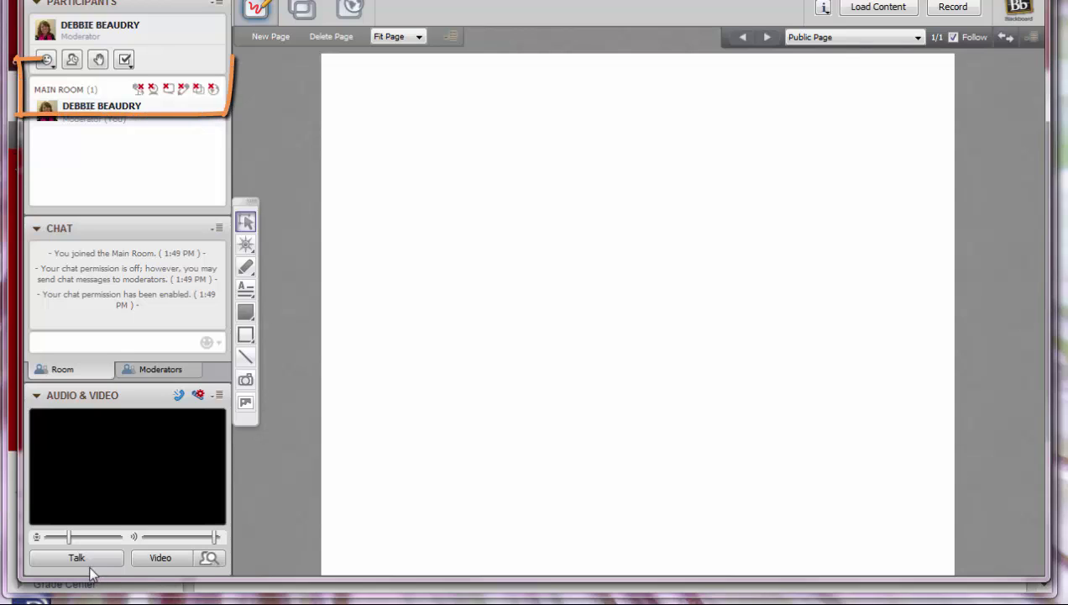
Turn on the audio, video and chat permissions for everyone in the main room
left_click(74, 559)
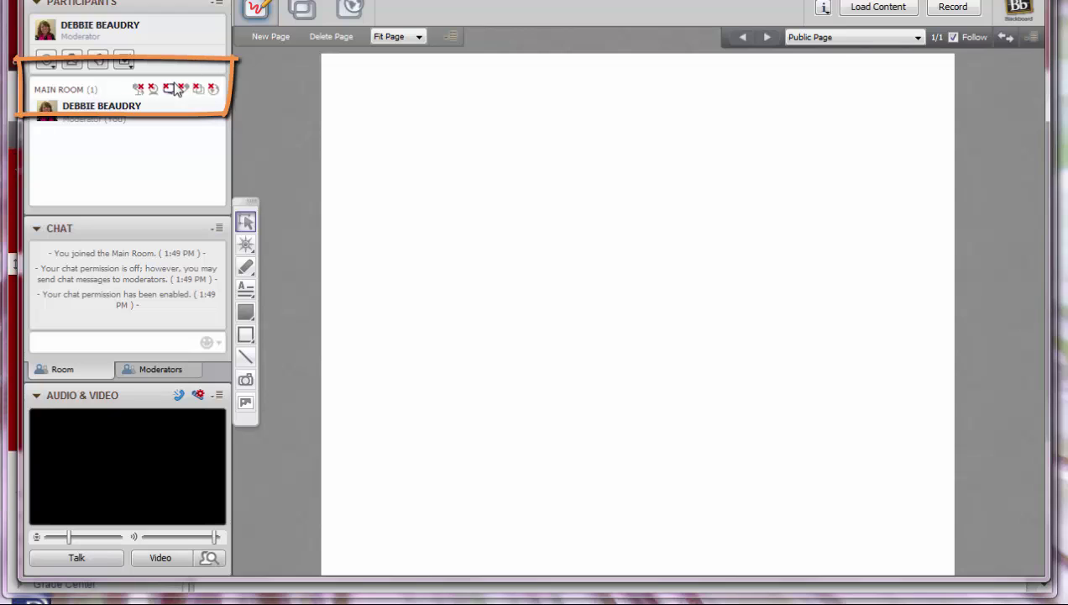
left_click(139, 90)
left_click(154, 90)
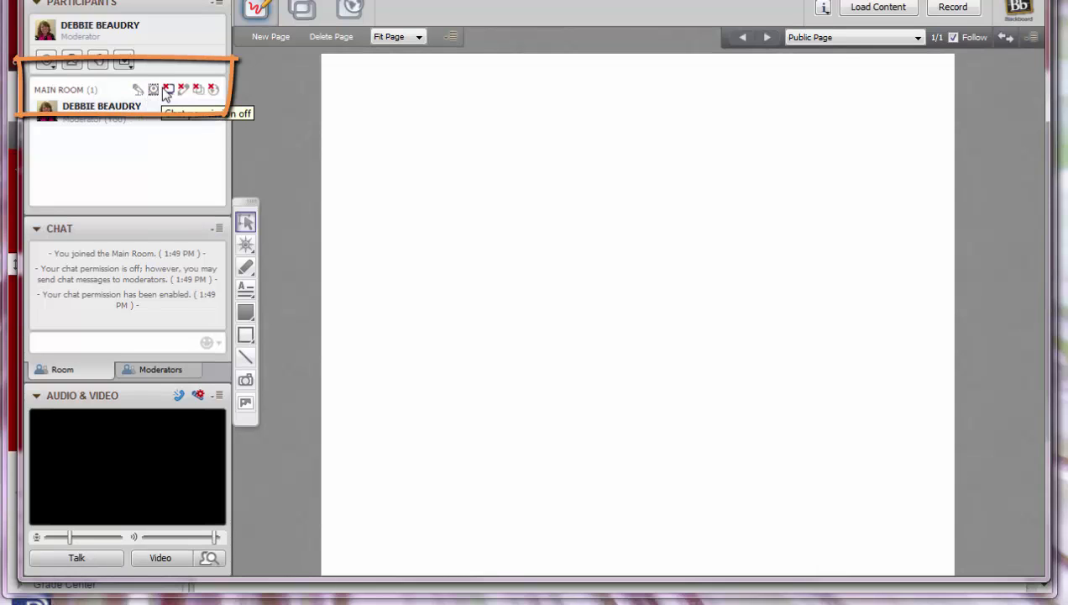
left_click(167, 90)
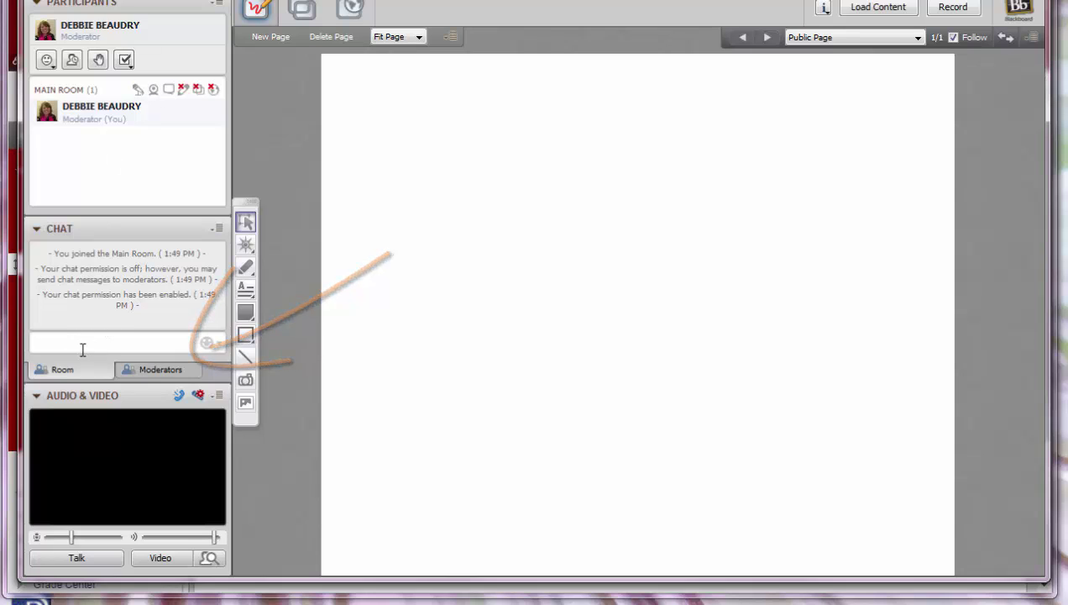
Send "Hello!" in the room chat, and switch the microphone on and off again
type("Hello!")
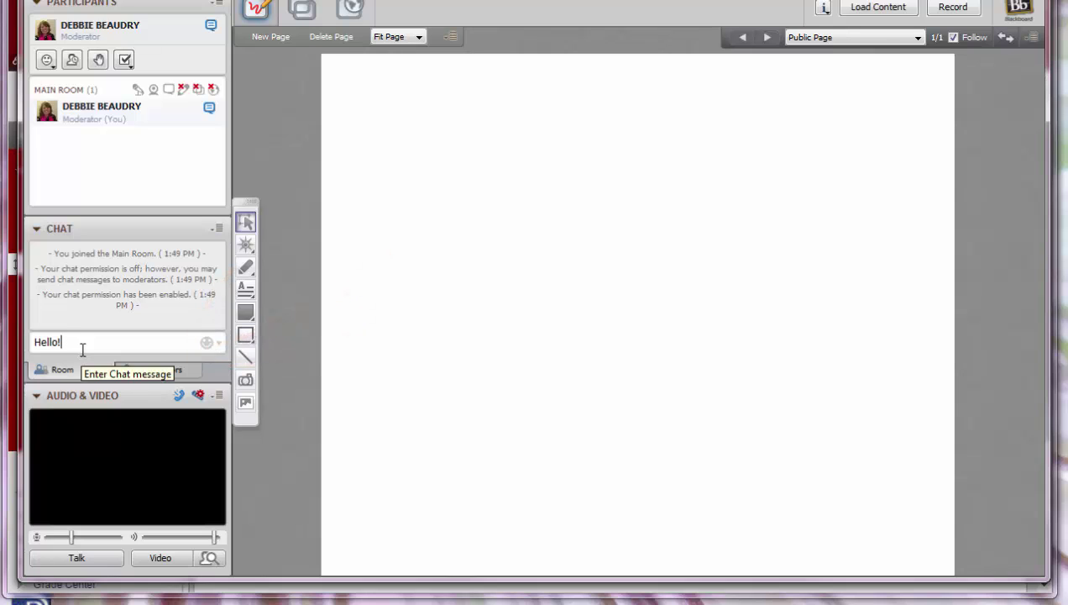
key("Return")
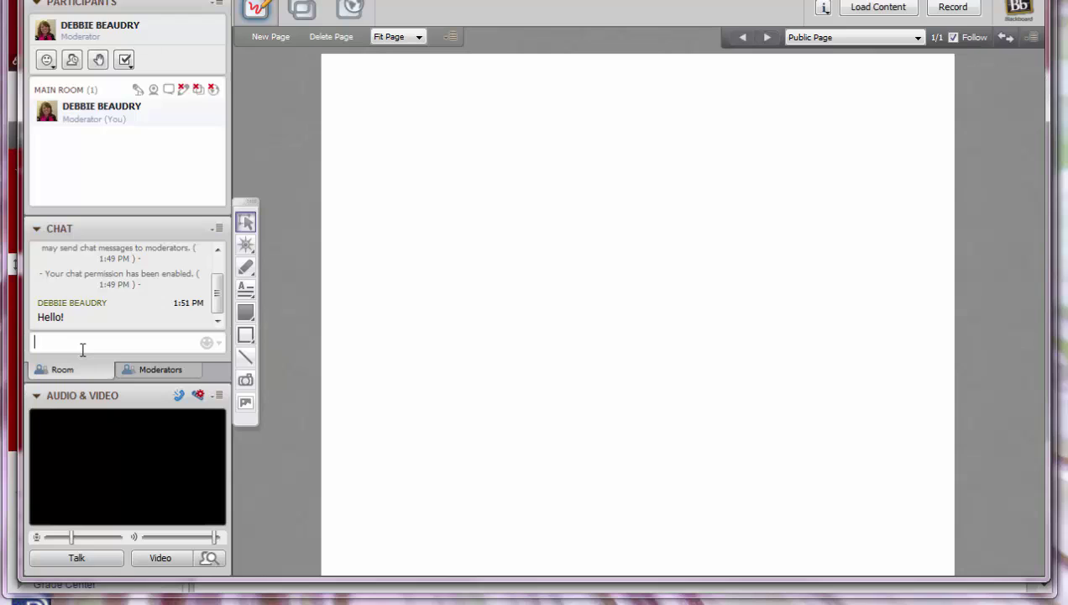
left_click(74, 561)
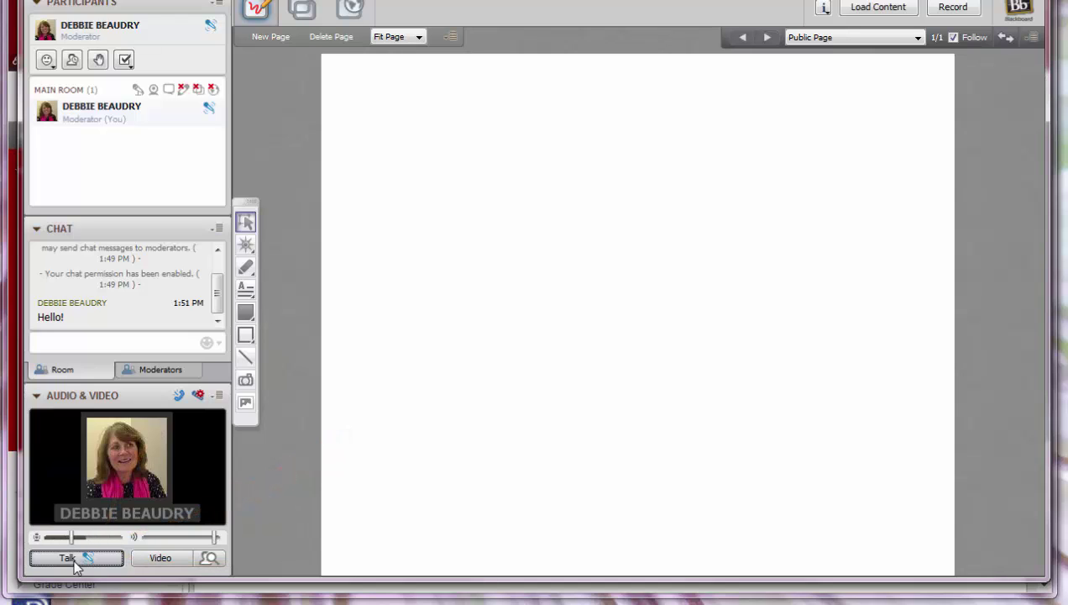
left_click(73, 561)
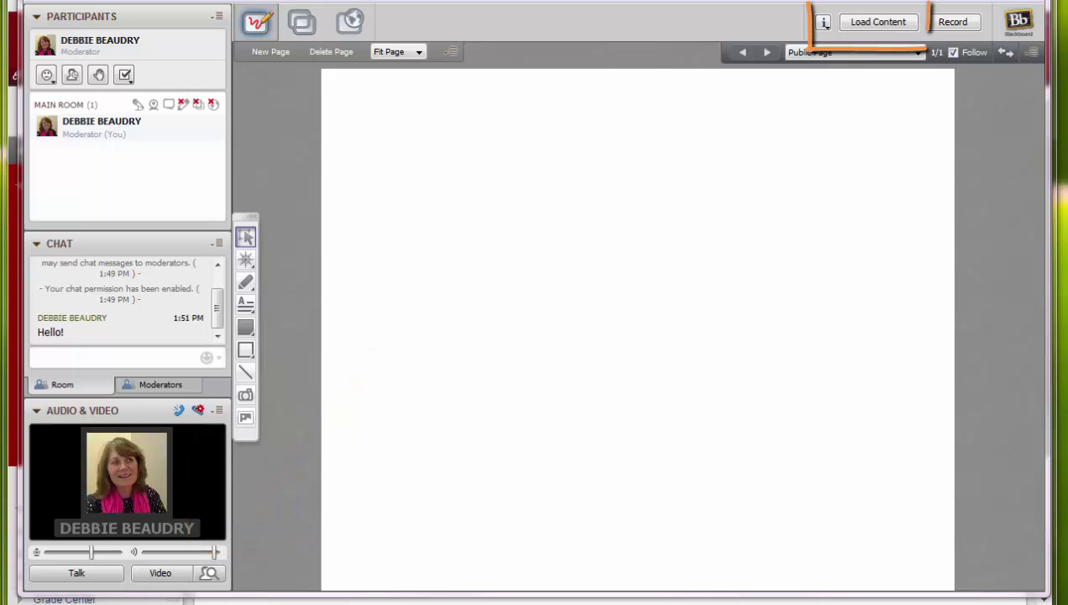
Load the OIRT QM presentation from the Desktop into the whiteboard
left_click(879, 23)
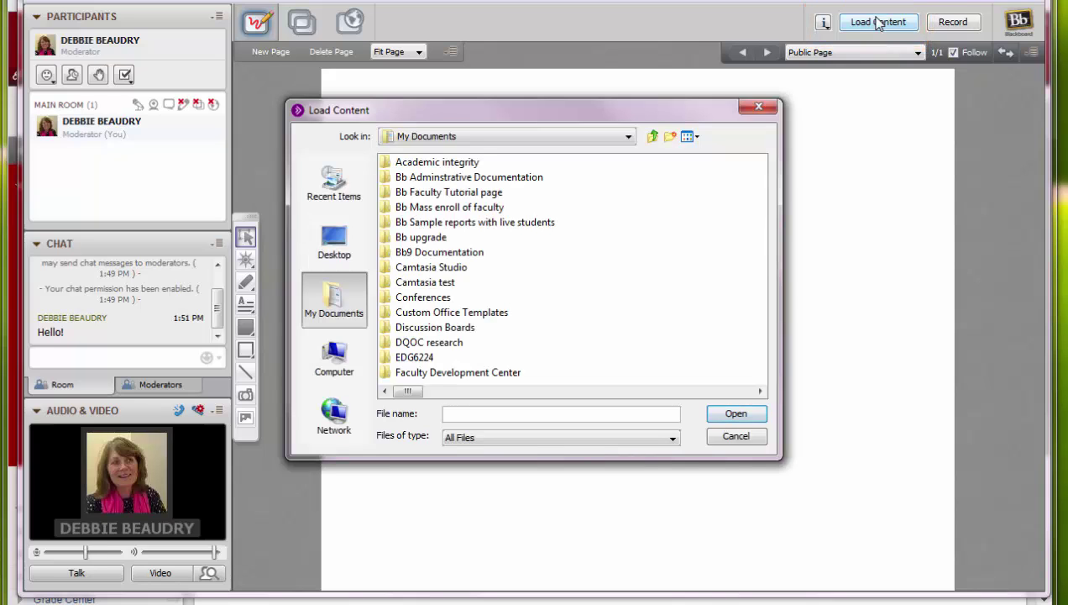
left_click(336, 241)
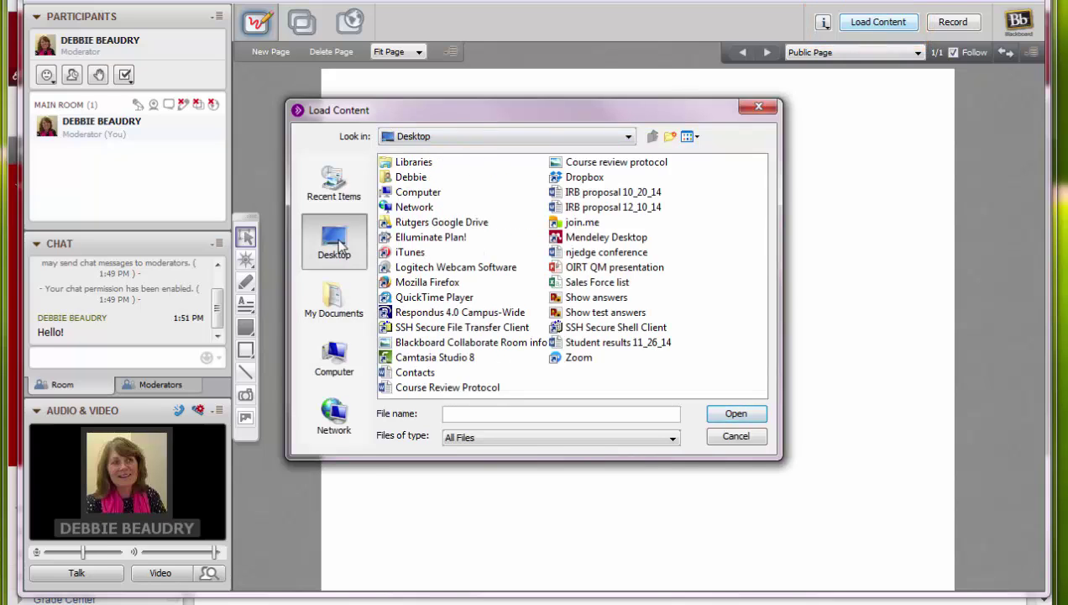
left_click(580, 267)
left_click(723, 415)
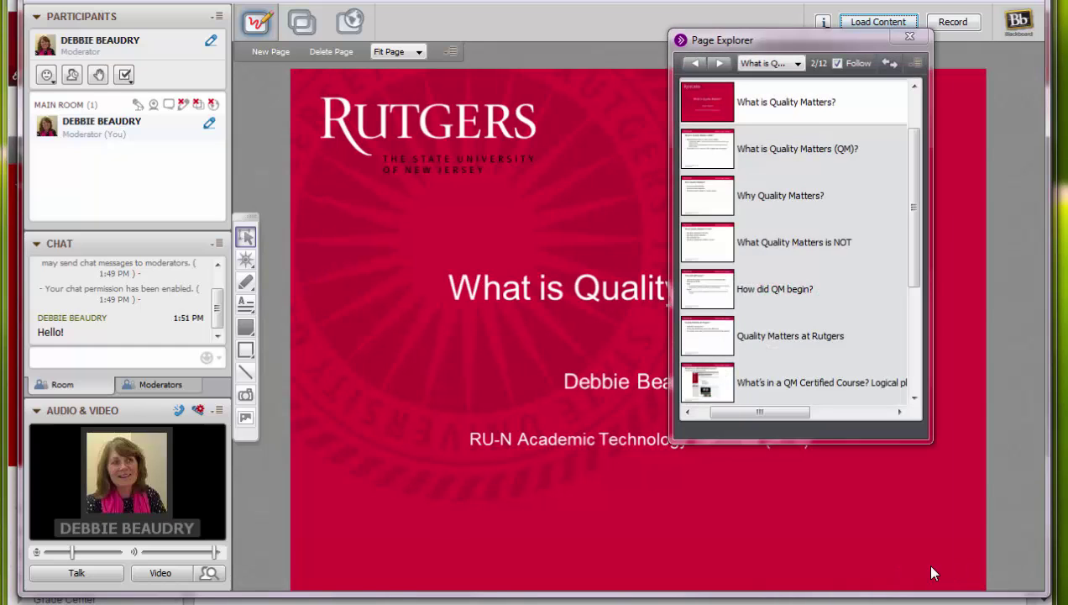
Show the slide "What Quality Matters is NOT" from the Page Explorer and close the explorer
left_click(776, 151)
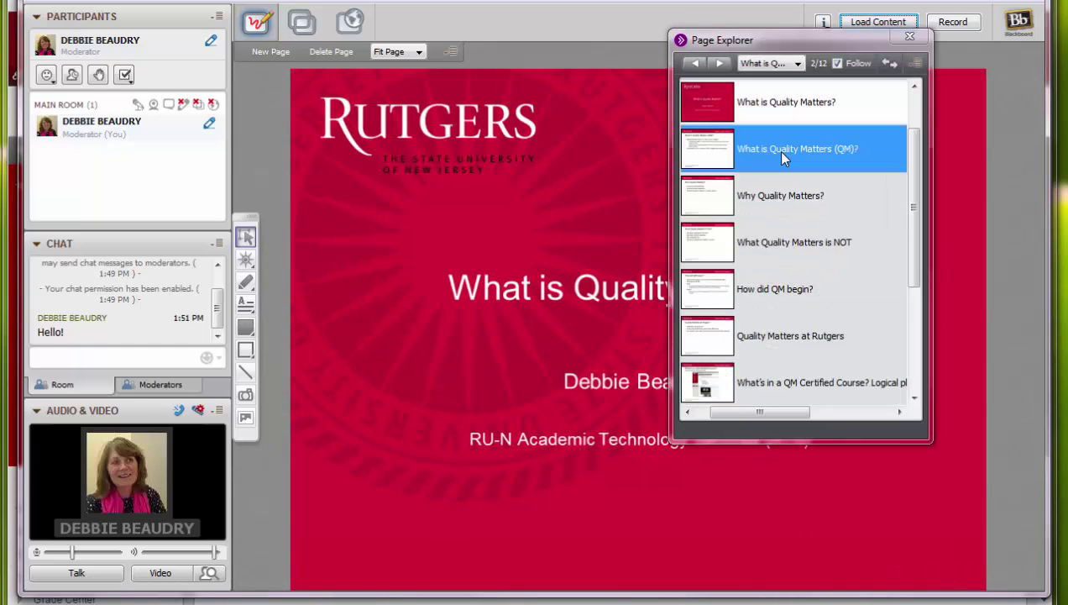
left_click(764, 198)
left_click(745, 241)
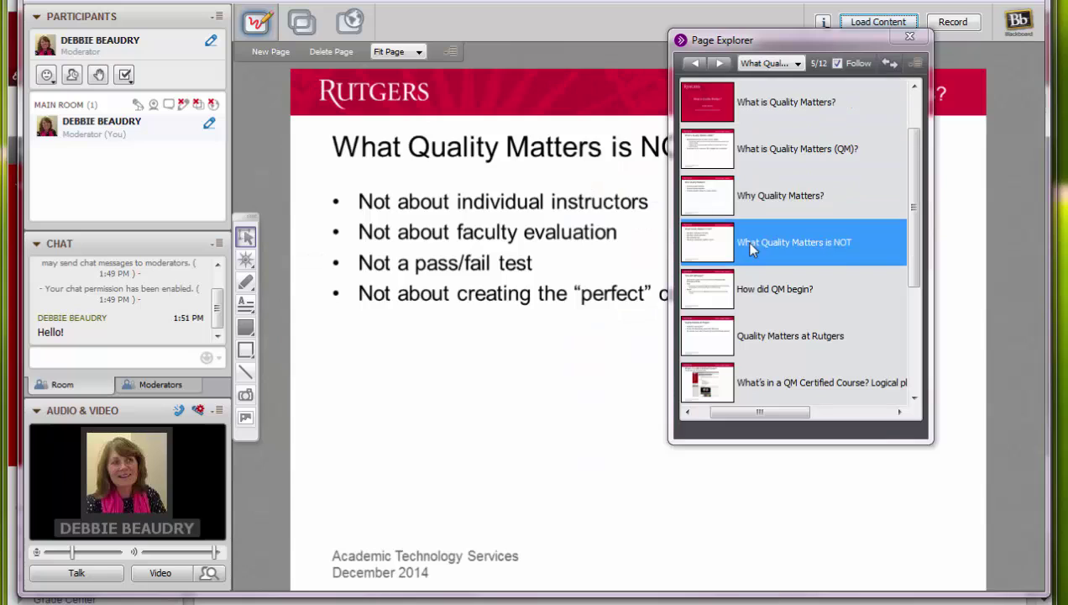
left_click(911, 40)
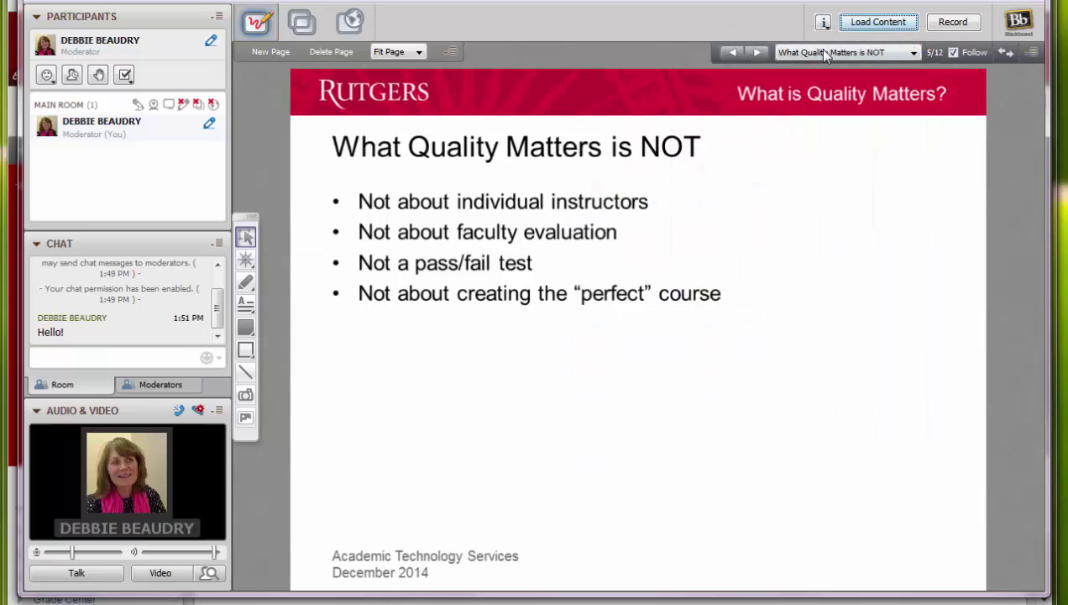
Page forward three slides and back two, and jump to the Faculty Development Program slide
left_click(756, 52)
left_click(757, 53)
left_click(757, 52)
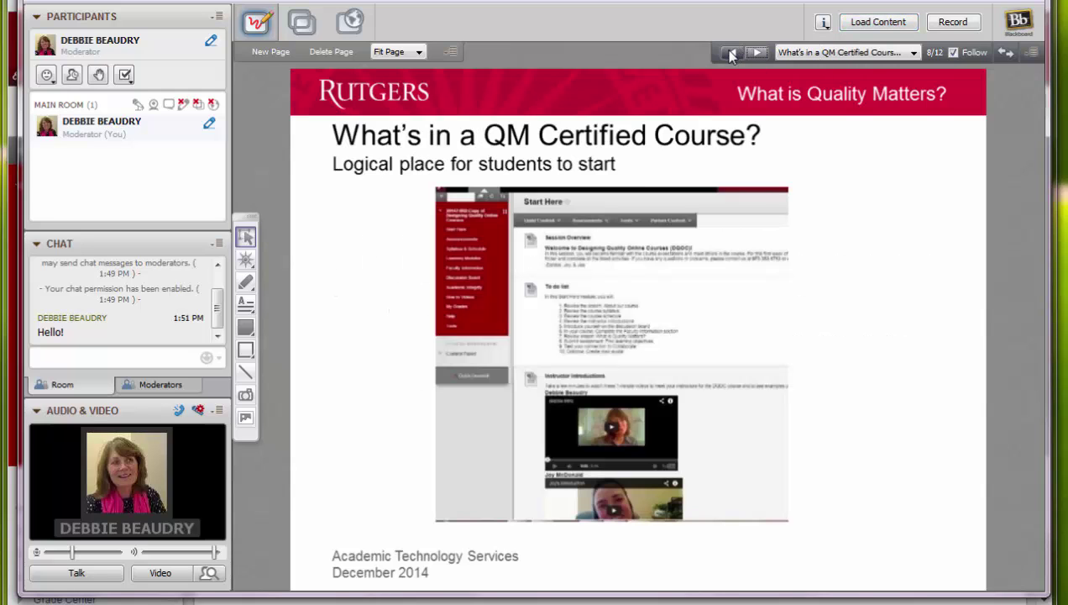
left_click(732, 52)
left_click(732, 52)
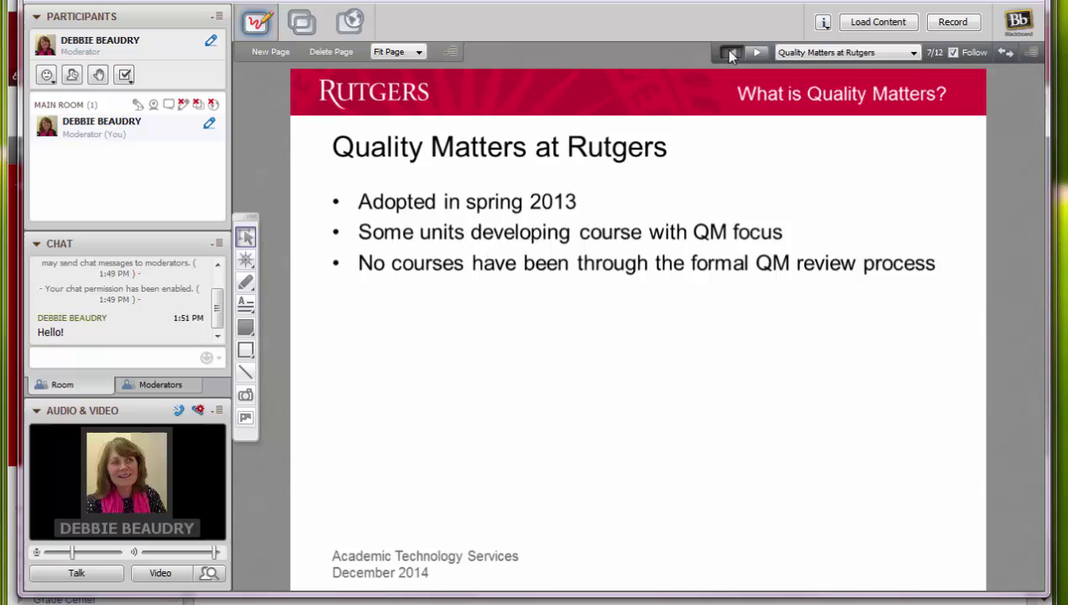
left_click(913, 53)
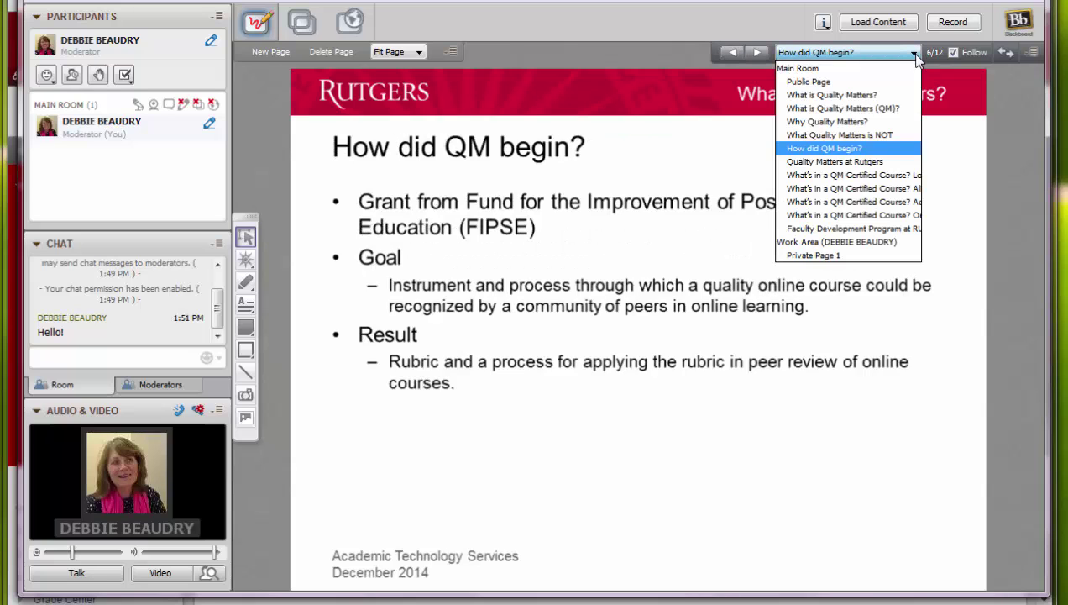
left_click(850, 229)
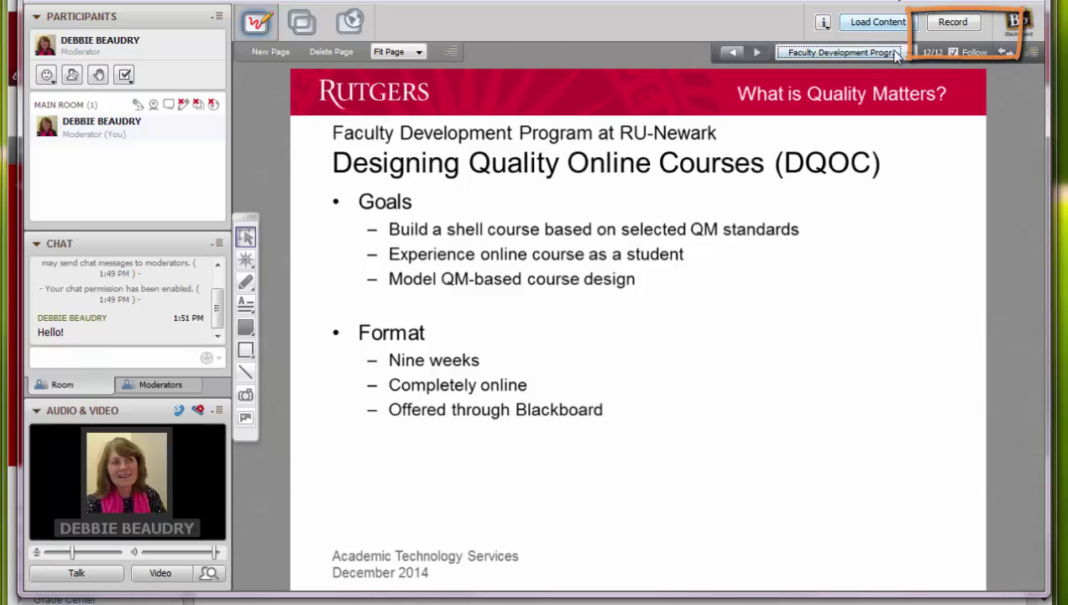
Start recording the session and stop the recording
left_click(949, 22)
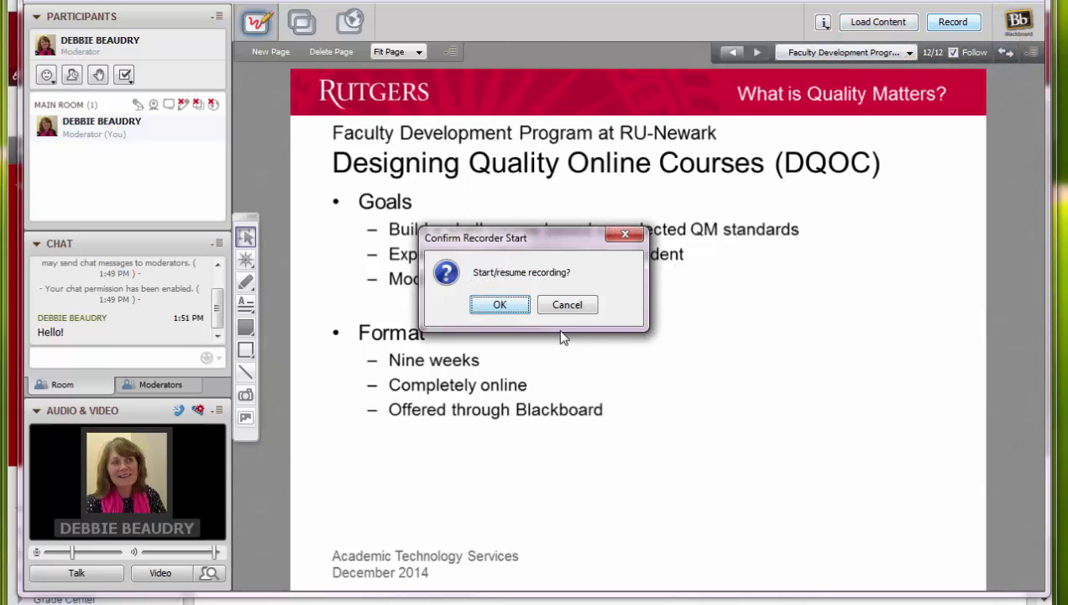
left_click(500, 306)
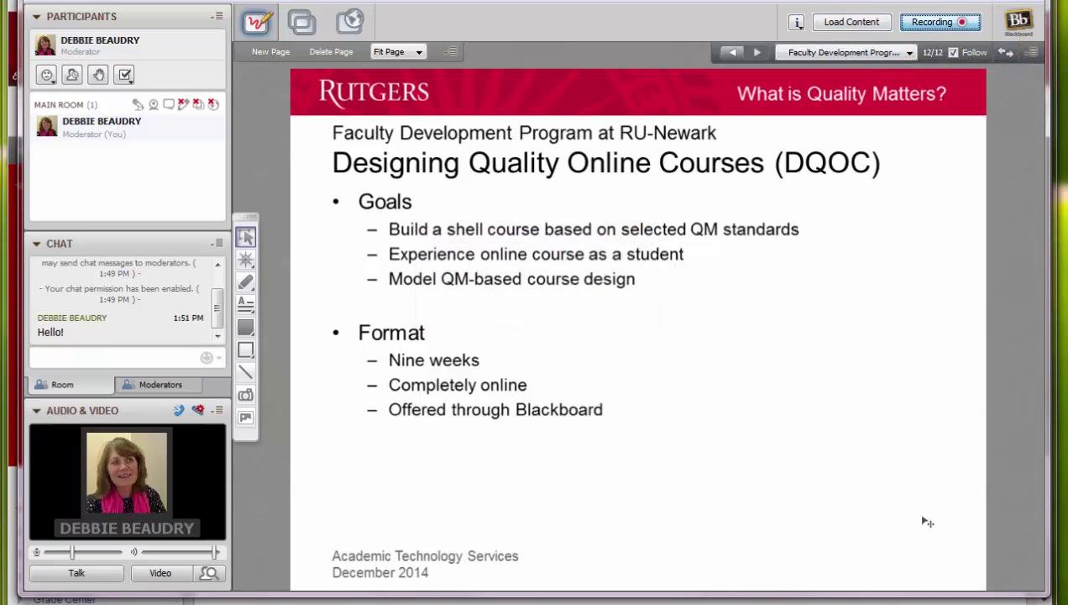
left_click(926, 26)
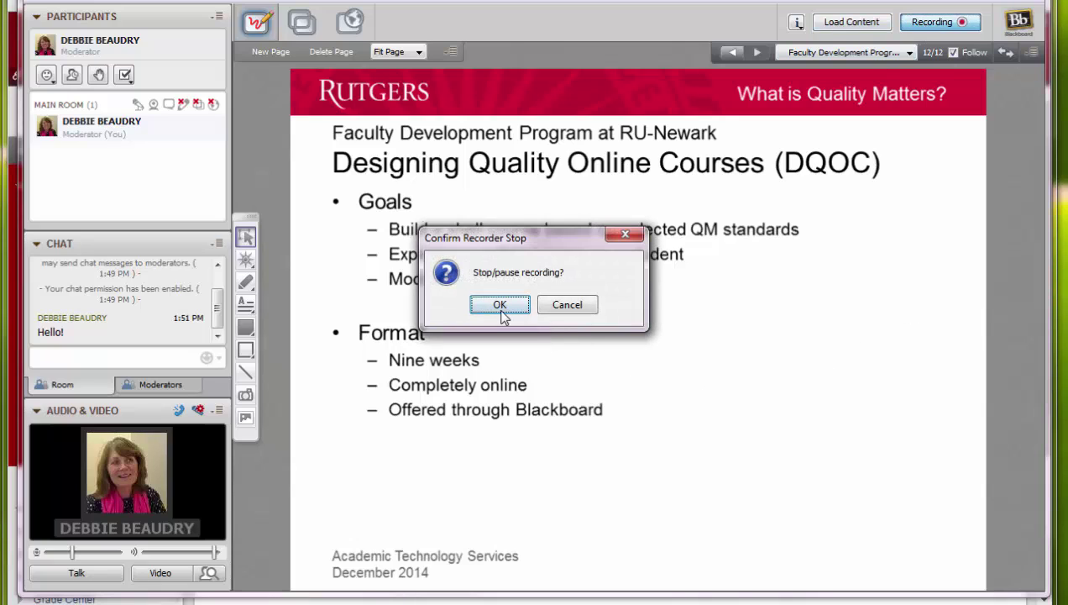